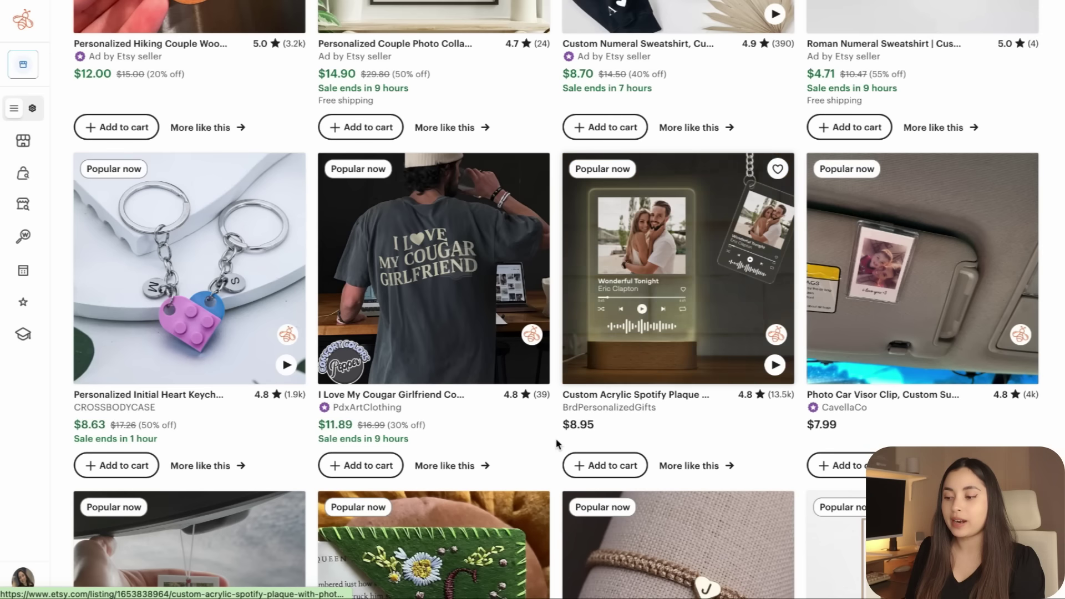
Browse the couple gift listings and open Product Analytics for the search results
scroll(542, 440, down, 2)
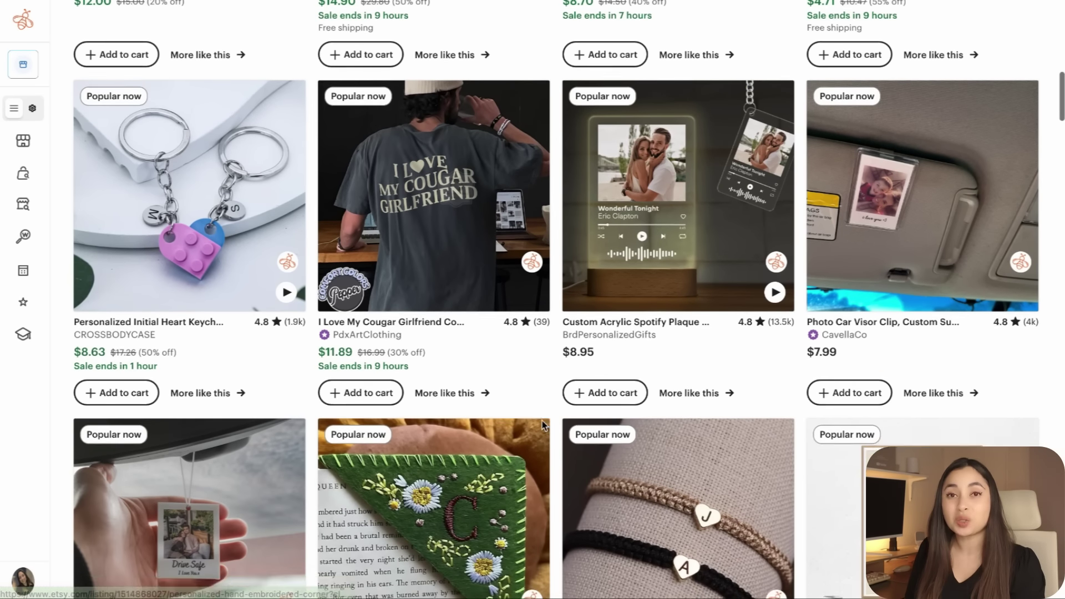
scroll(541, 421, down, 5)
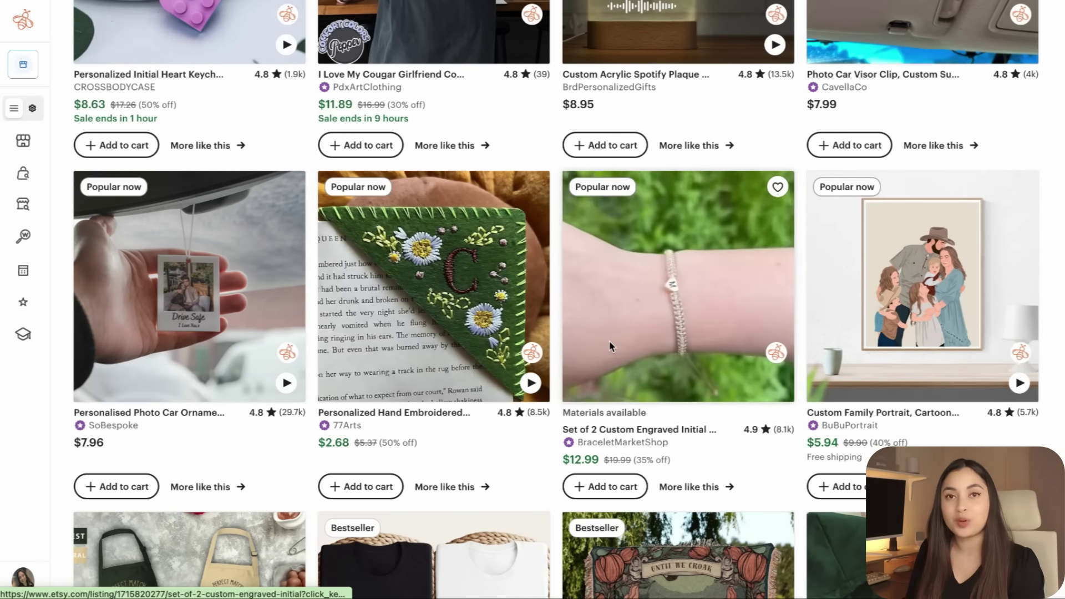
scroll(627, 360, up, 11)
mouse_move(38, 157)
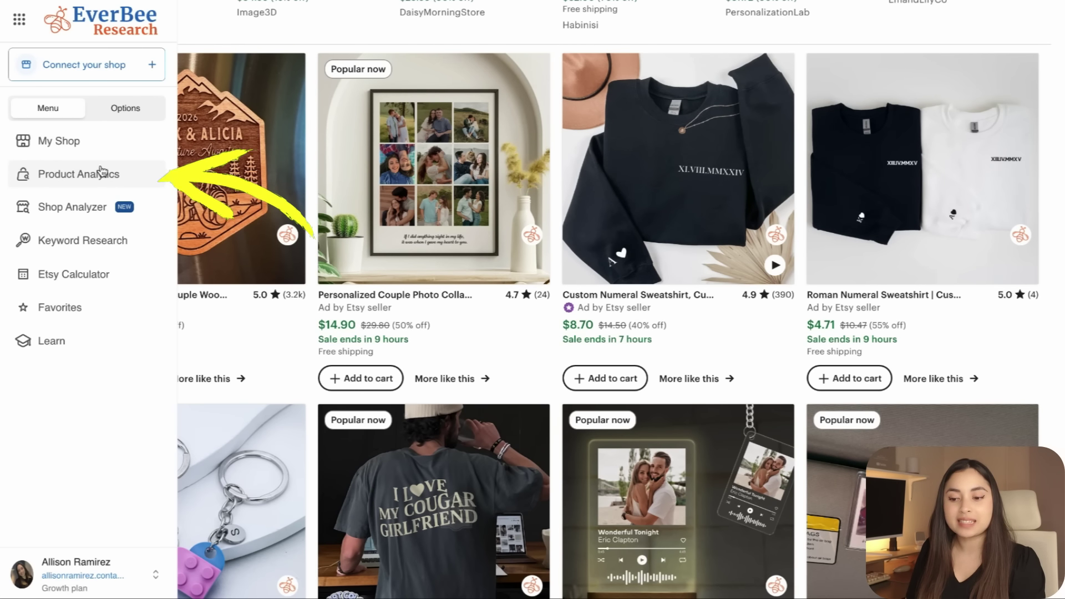
click(90, 178)
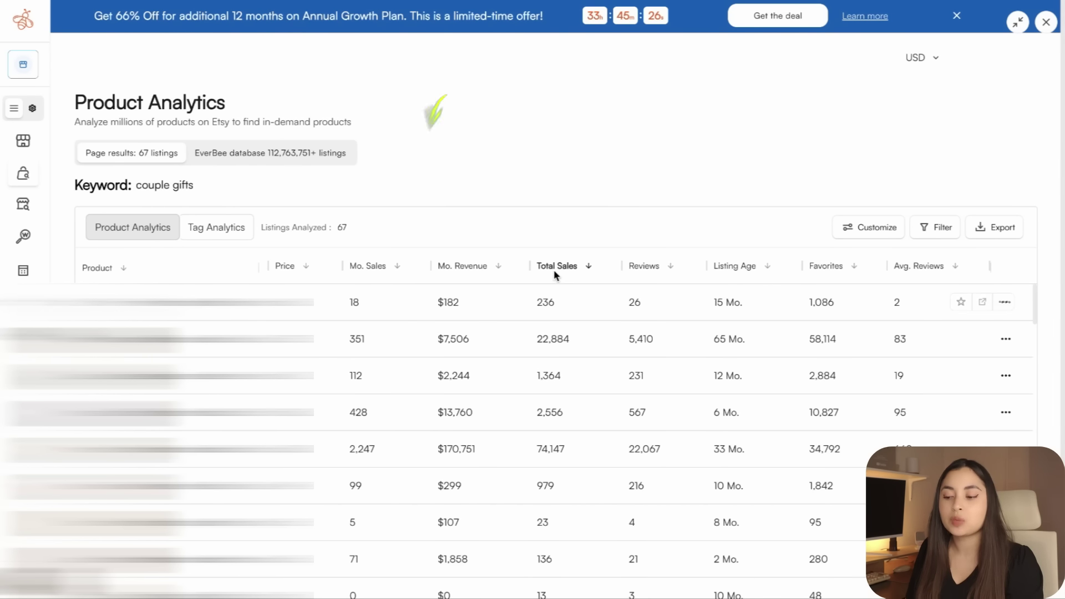
Sort the analyzed couple gifts listings by total sales, highest first
mouse_move(514, 255)
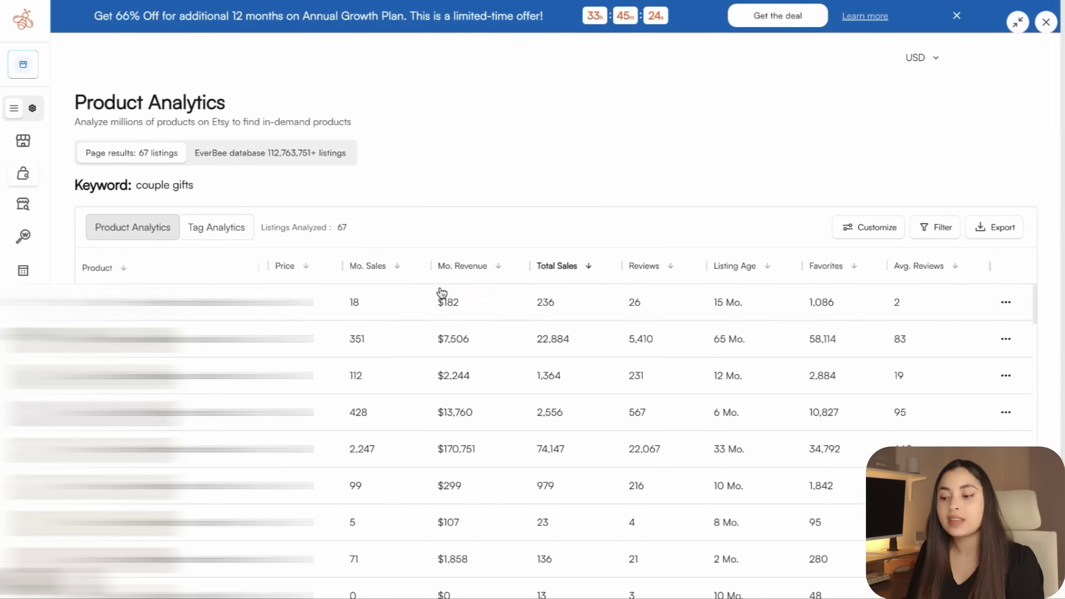
click(591, 270)
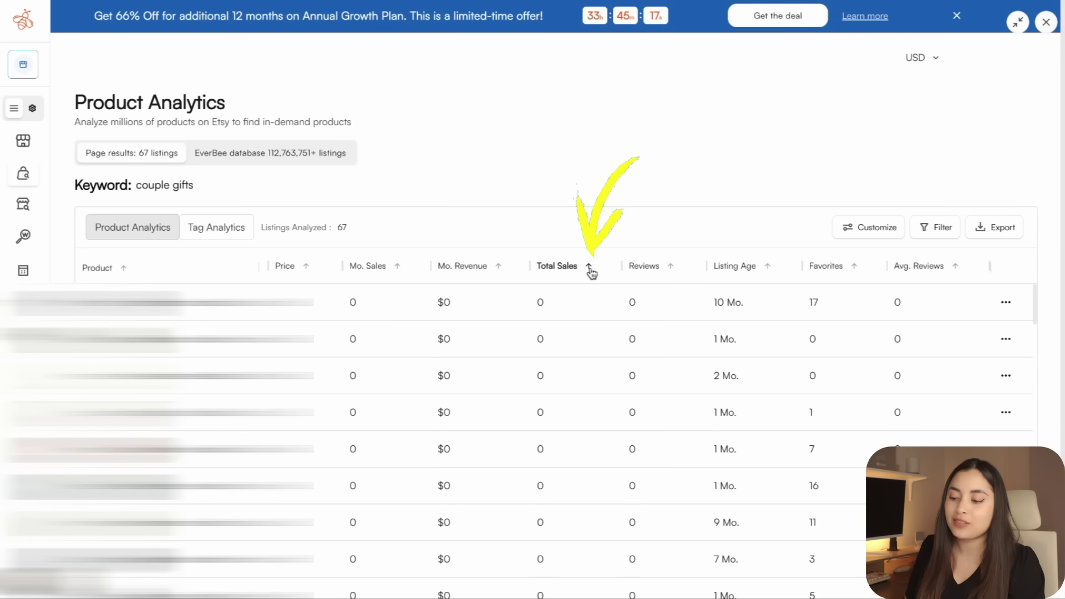
click(590, 270)
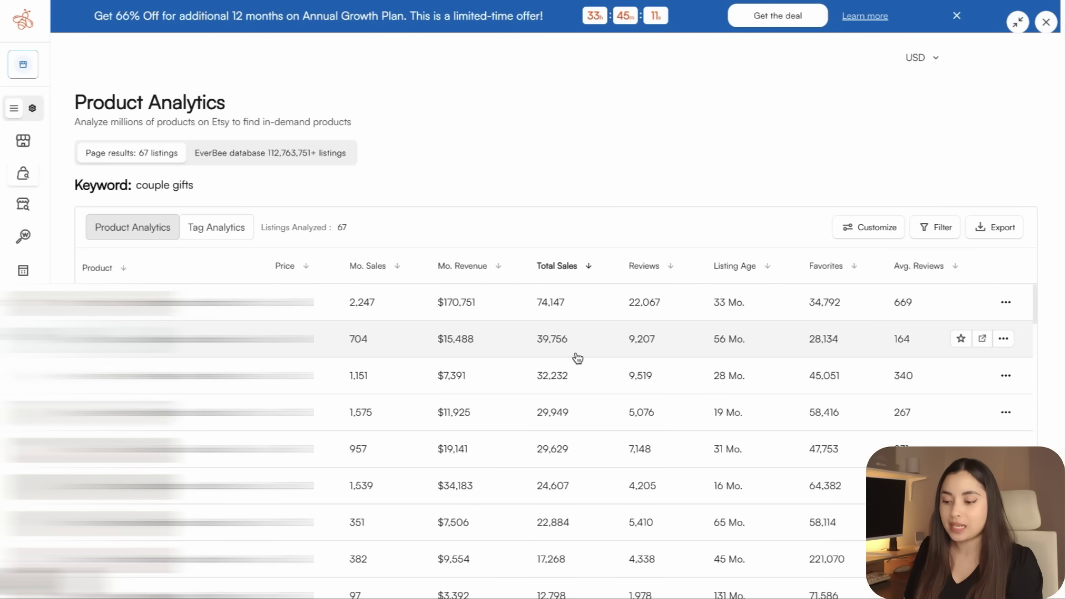
scroll(578, 358, right, 2)
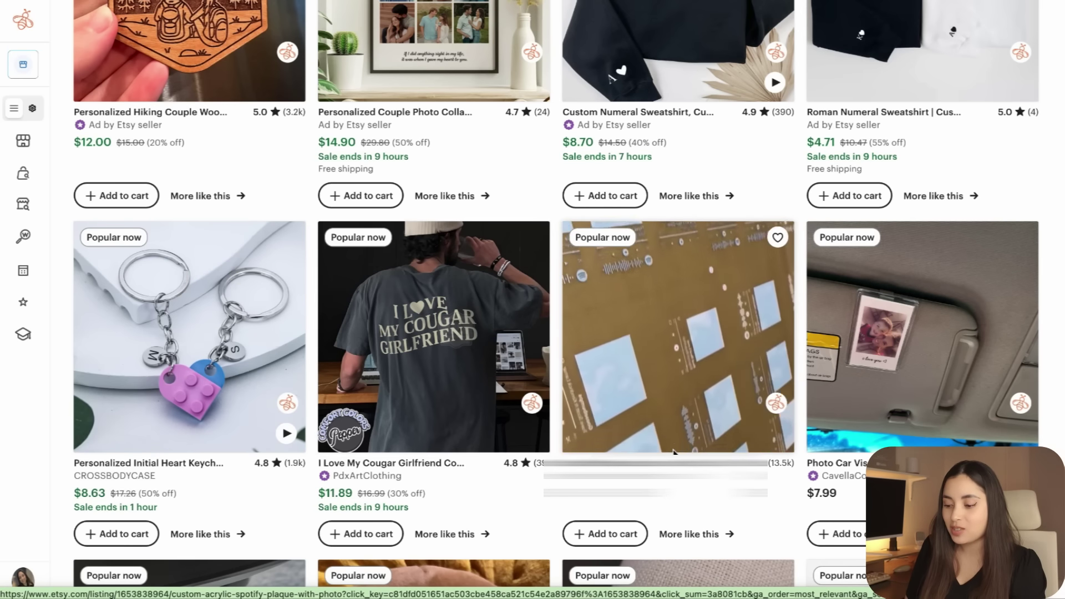
Look through the Etsy couple gift listings for recurring product ideas such as acrylic song plaques and photo night lights
scroll(674, 455, up, 5)
scroll(674, 455, down, 15)
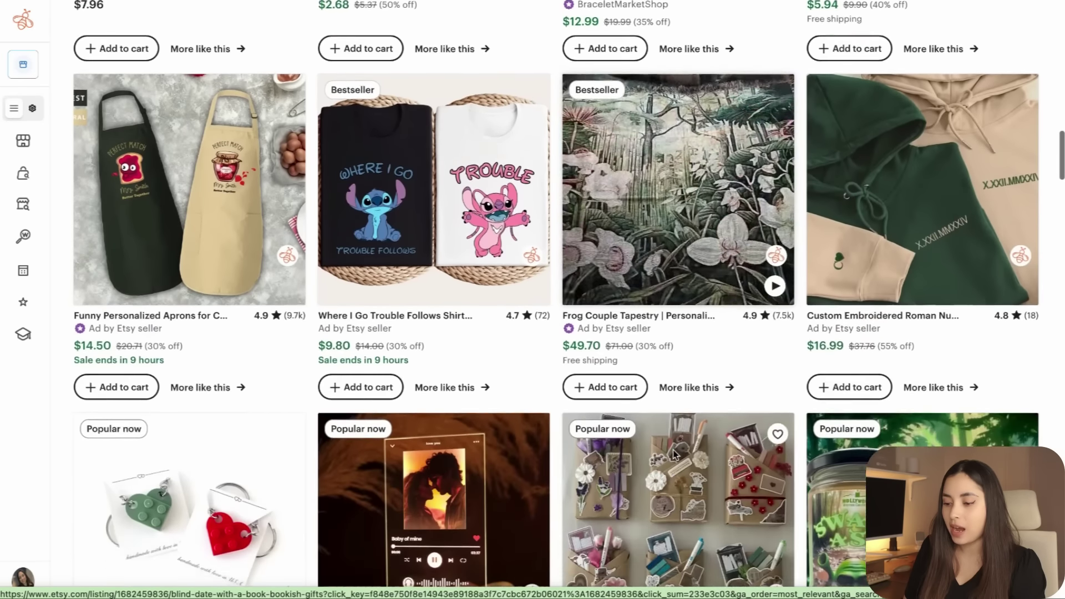
scroll(675, 455, down, 2)
scroll(555, 388, up, 1)
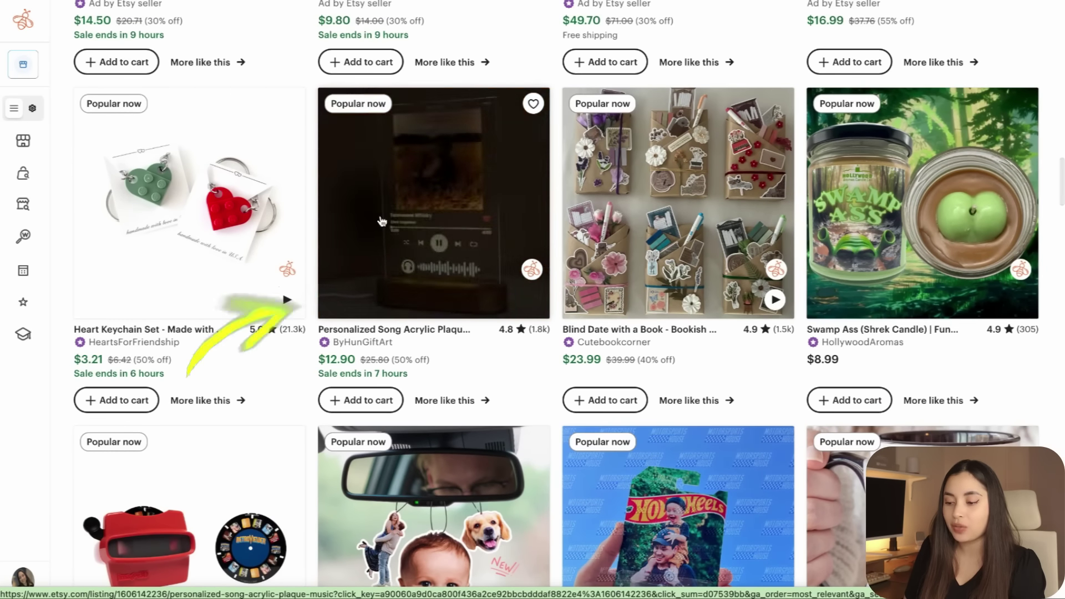
scroll(483, 375, down, 5)
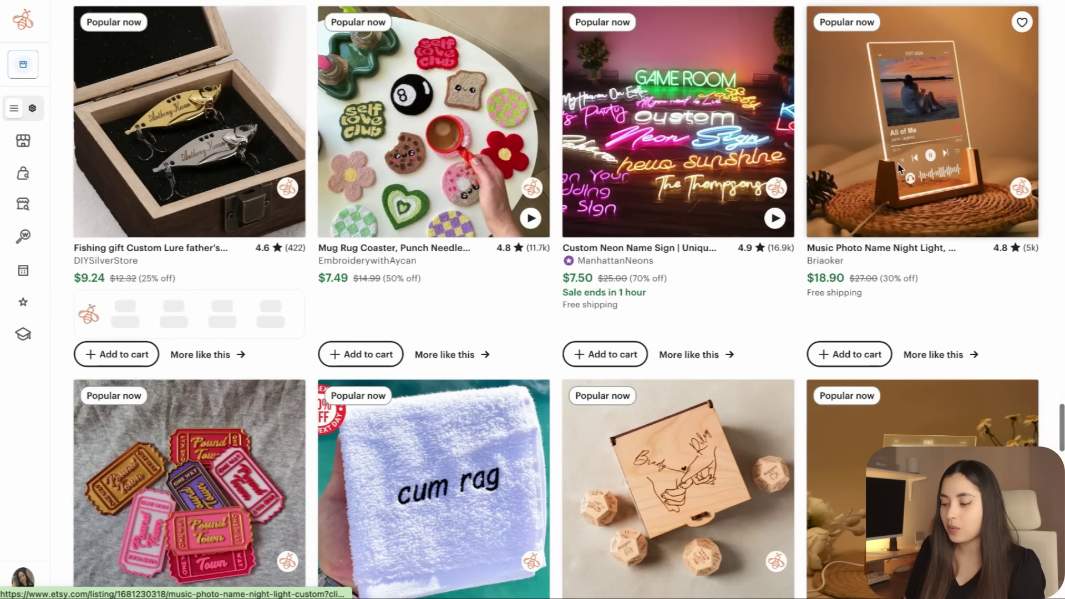
scroll(842, 296, down, 5)
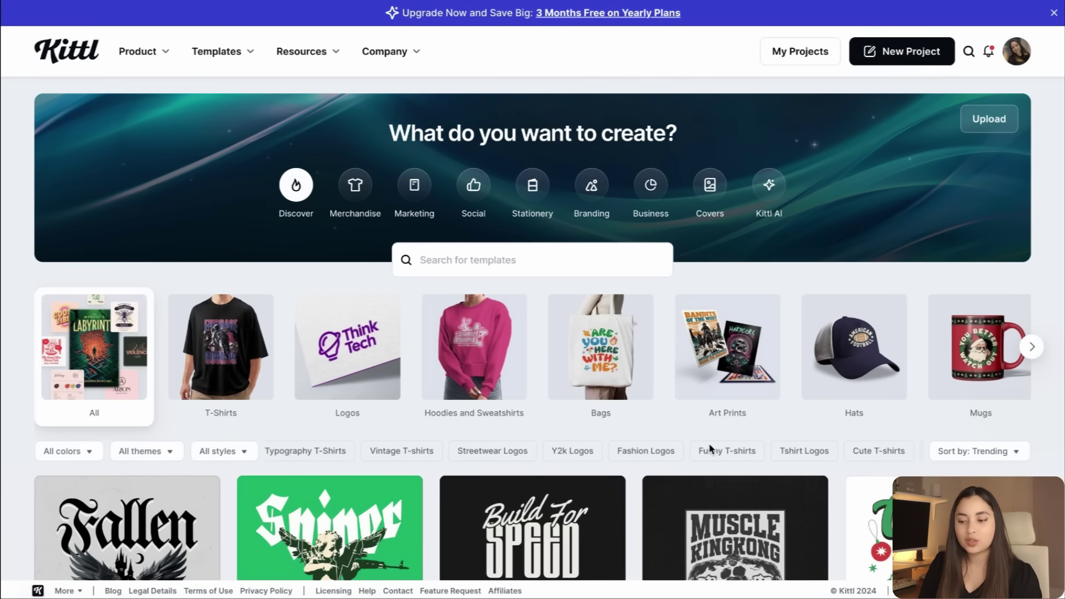
In Kittl, create a new project with a 5000 × 5000 px artboard at a resolution of 300
scroll(710, 448, down, 20)
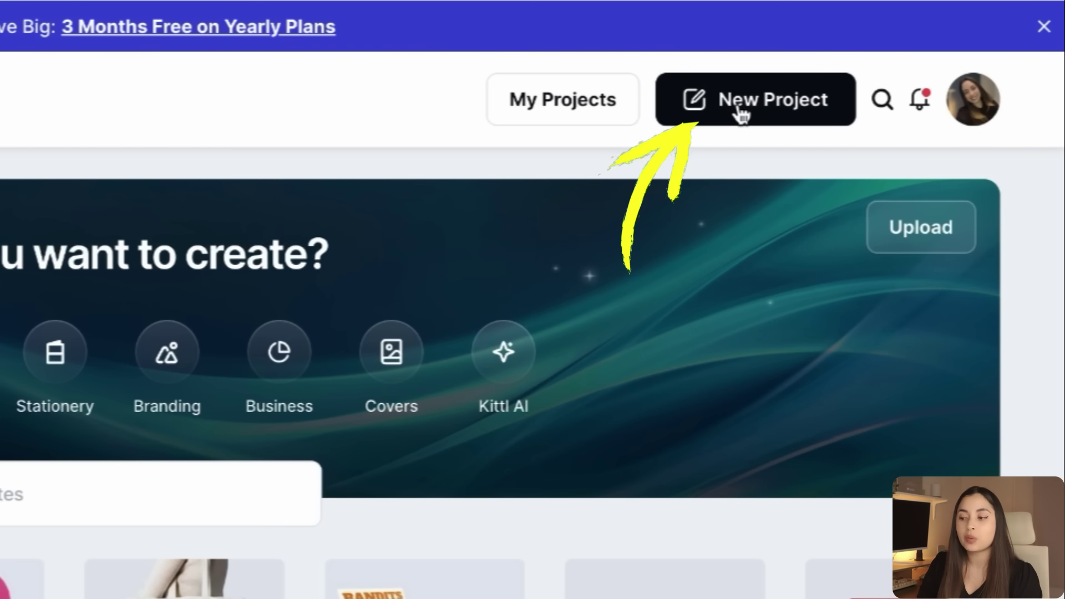
click(738, 104)
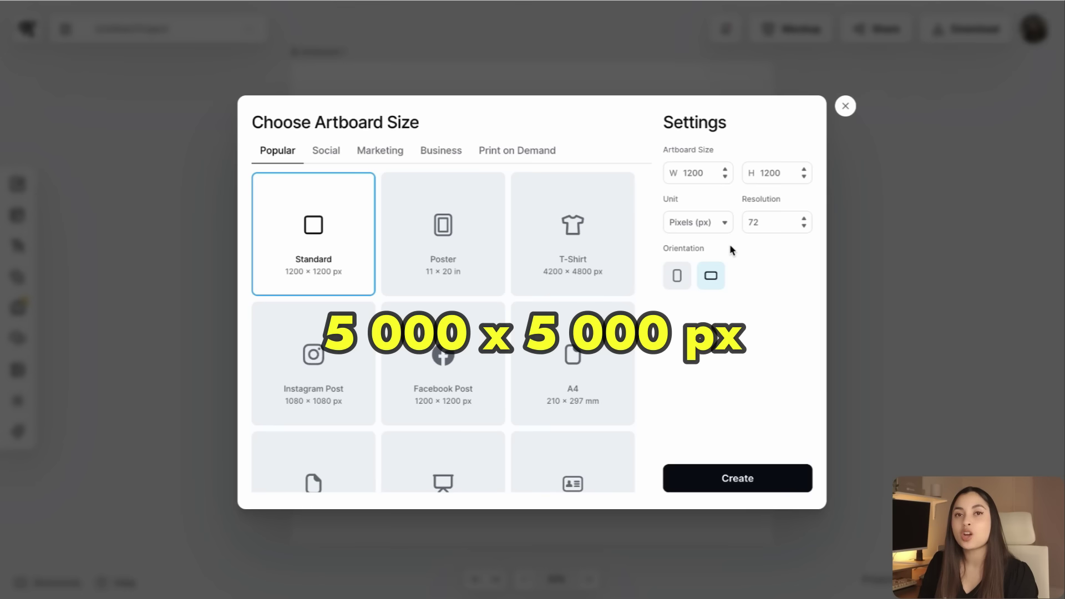
double_click(761, 222)
text(300)
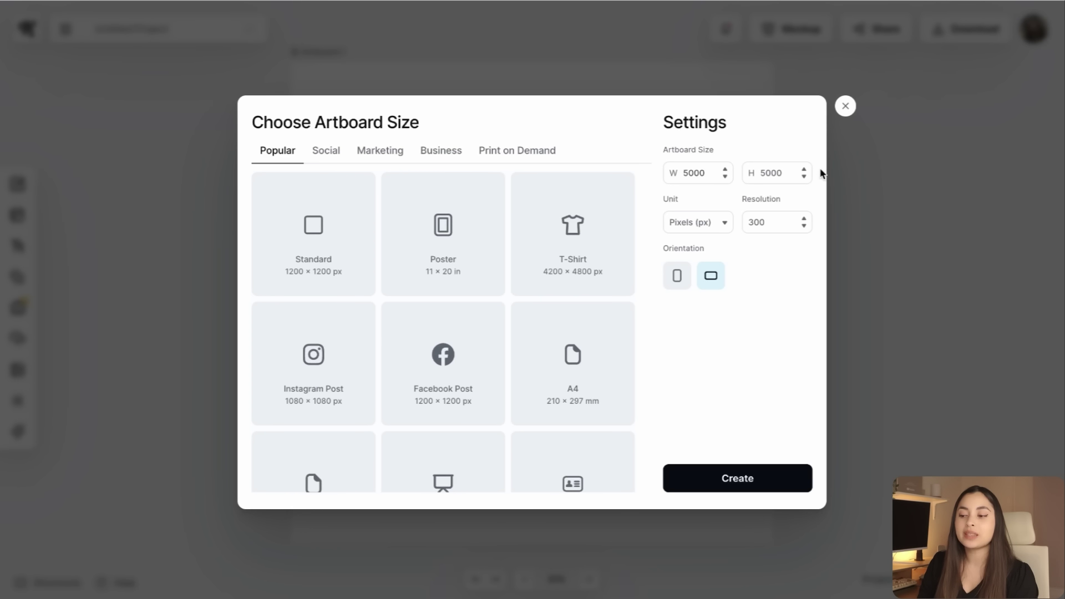
click(745, 479)
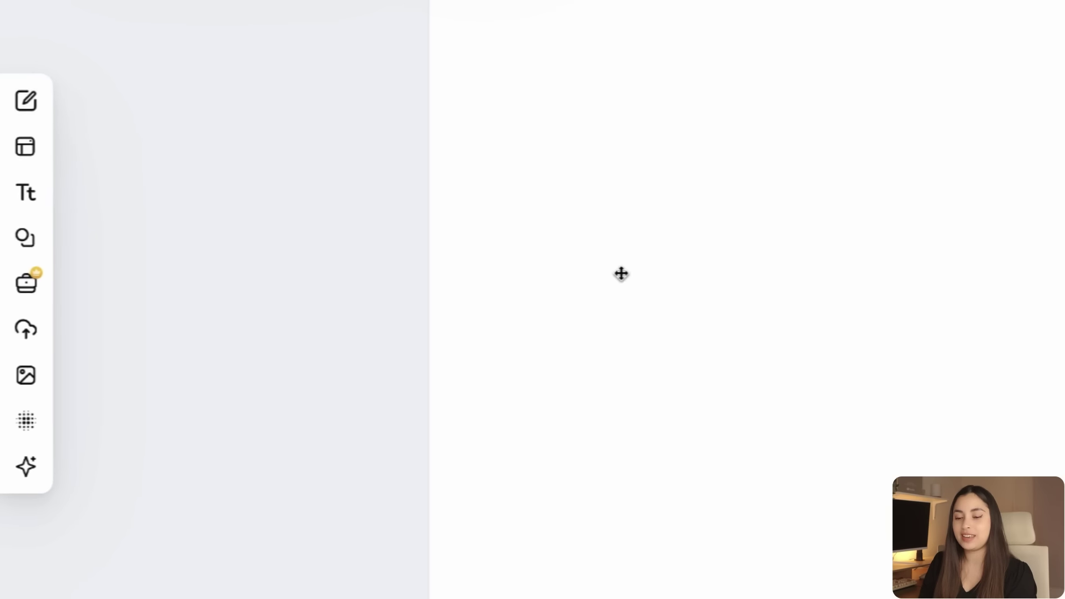
Search the stock photos for "couple photo background boho"
mouse_move(33, 104)
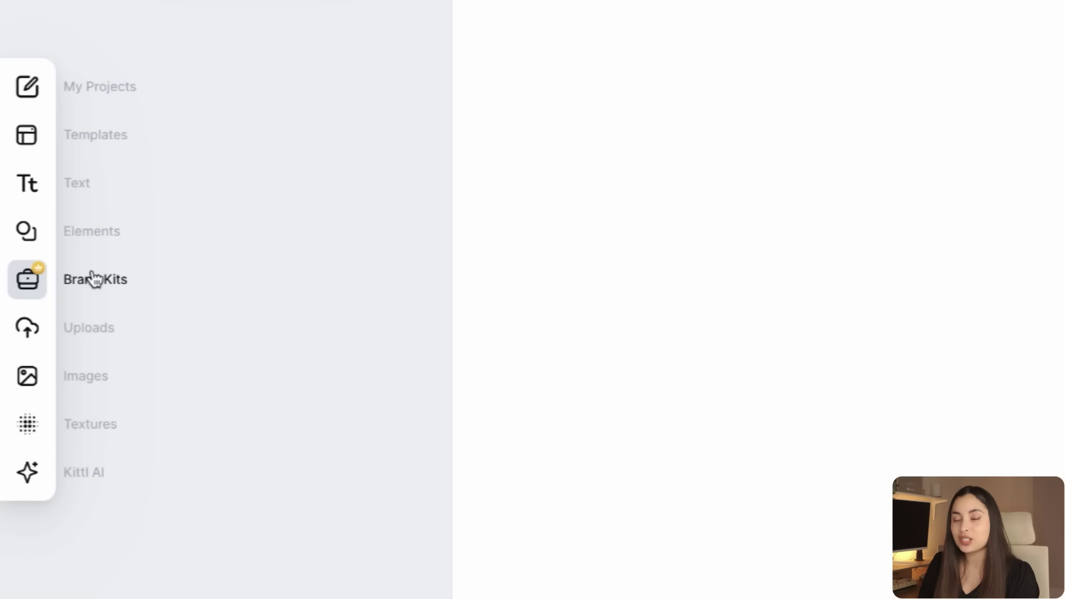
click(85, 376)
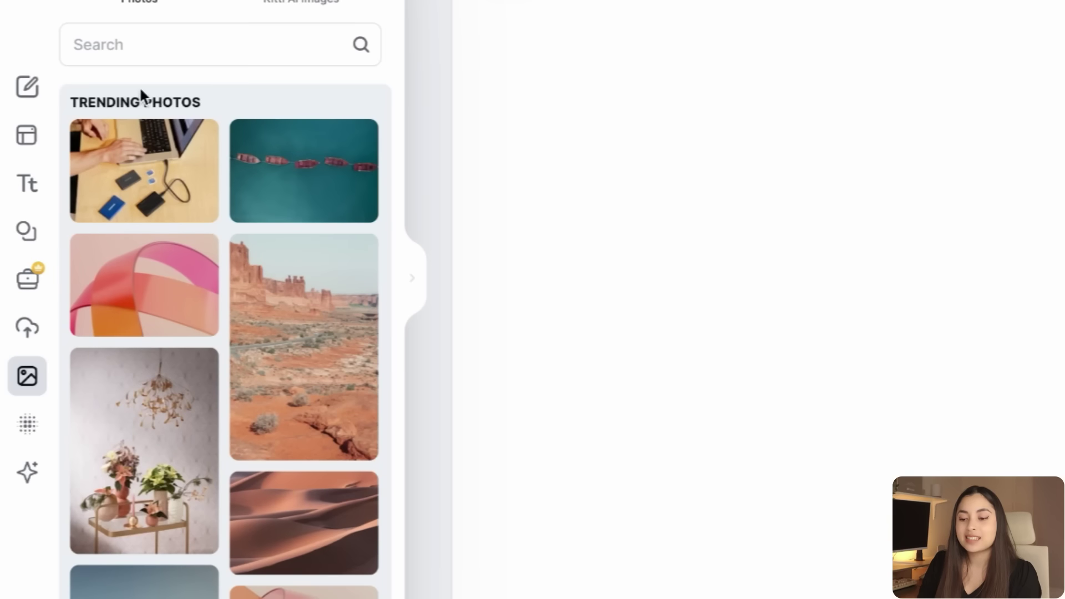
click(178, 49)
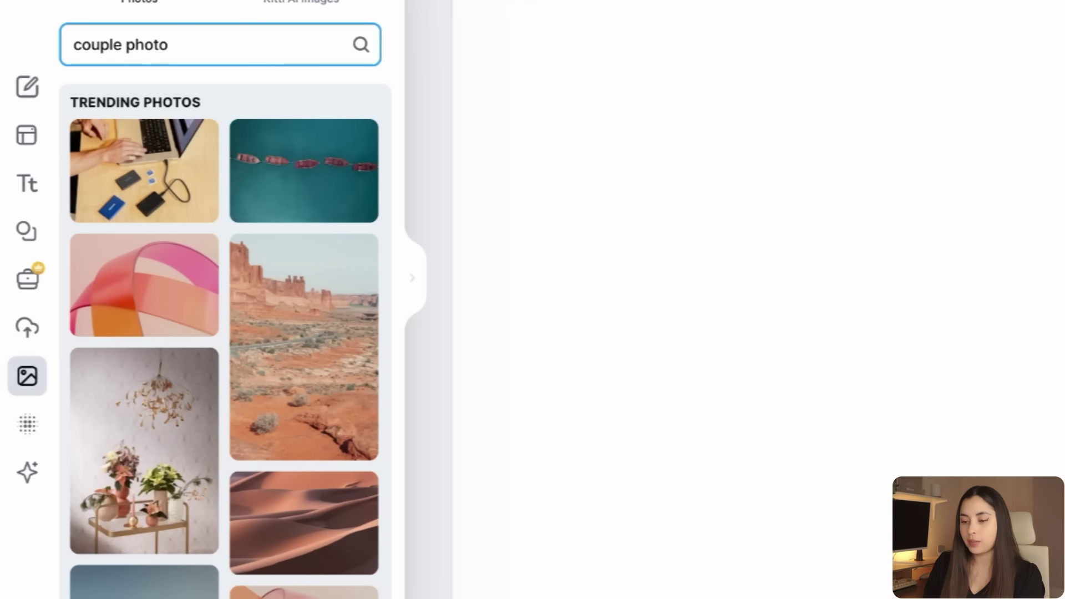
text(round boho)
key(Return)
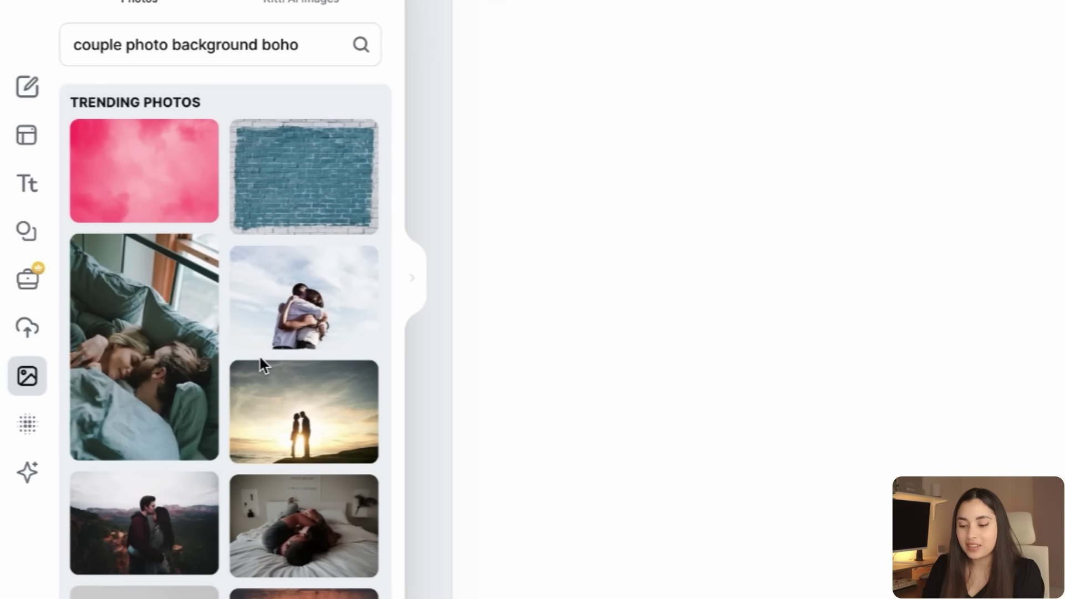
Add the photo of the kissing couple in a mustard shawl and striped poncho to the artboard
scroll(293, 392, down, 3)
scroll(296, 394, down, 7)
scroll(295, 394, down, 7)
scroll(296, 394, down, 5)
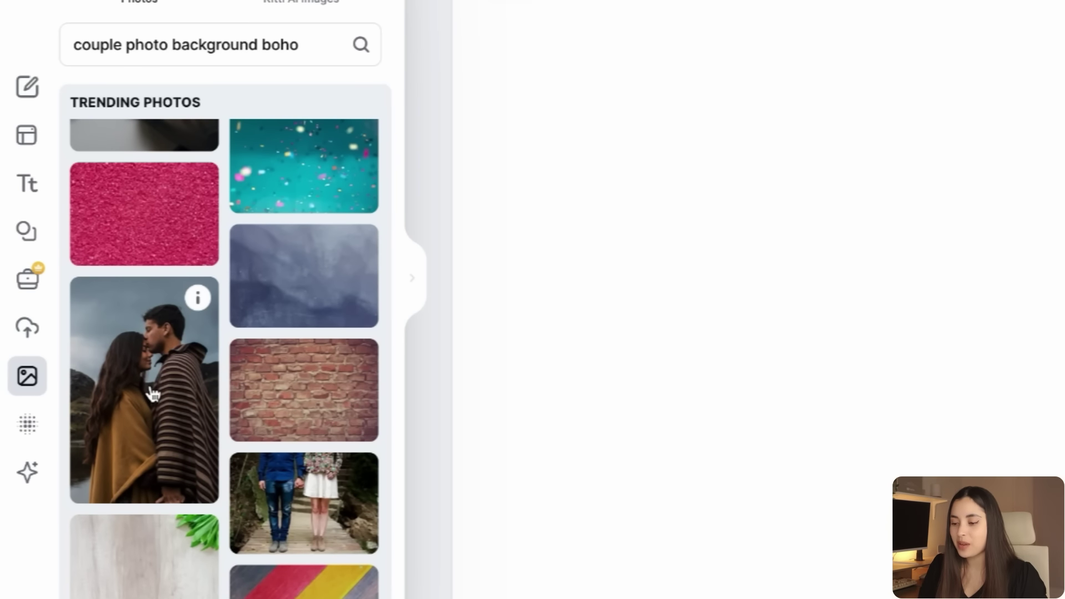
click(154, 395)
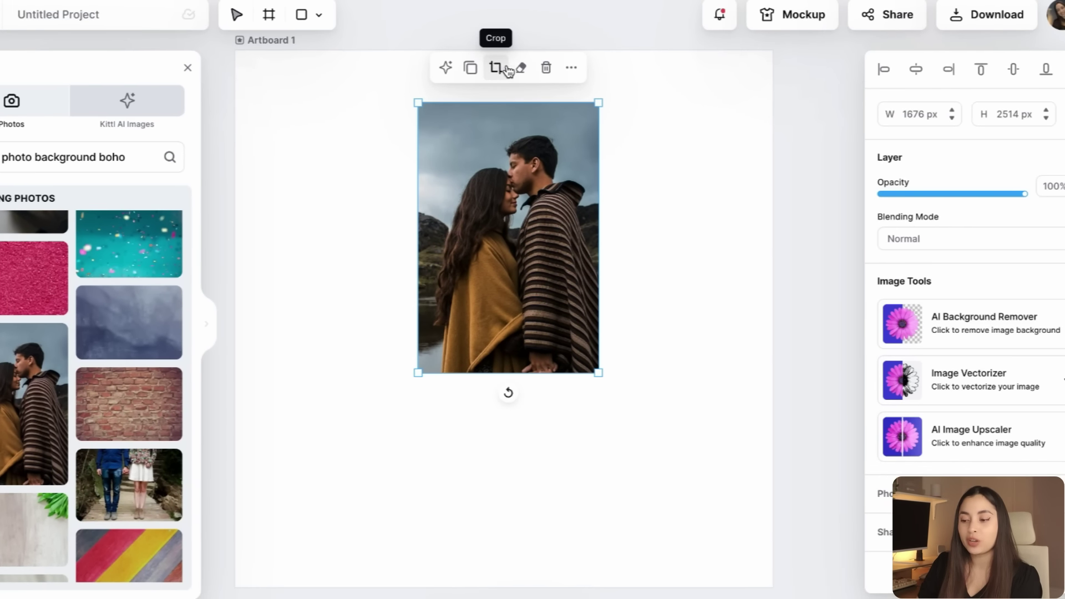
Crop a strip off the upper and lower edges of the couple photo
click(503, 69)
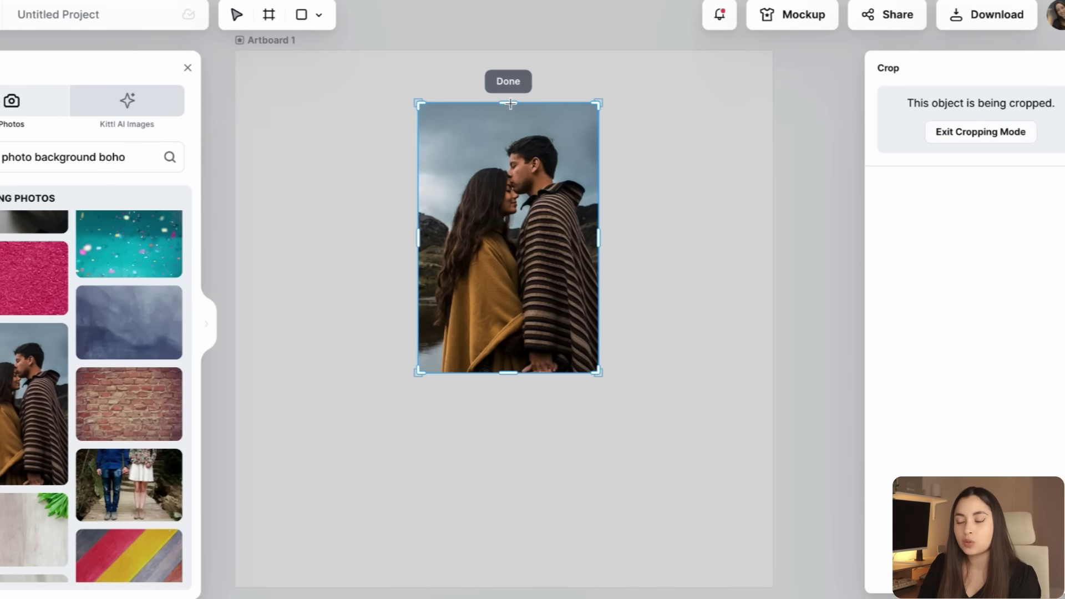
drag(511, 103, 512, 122)
drag(514, 375, 523, 335)
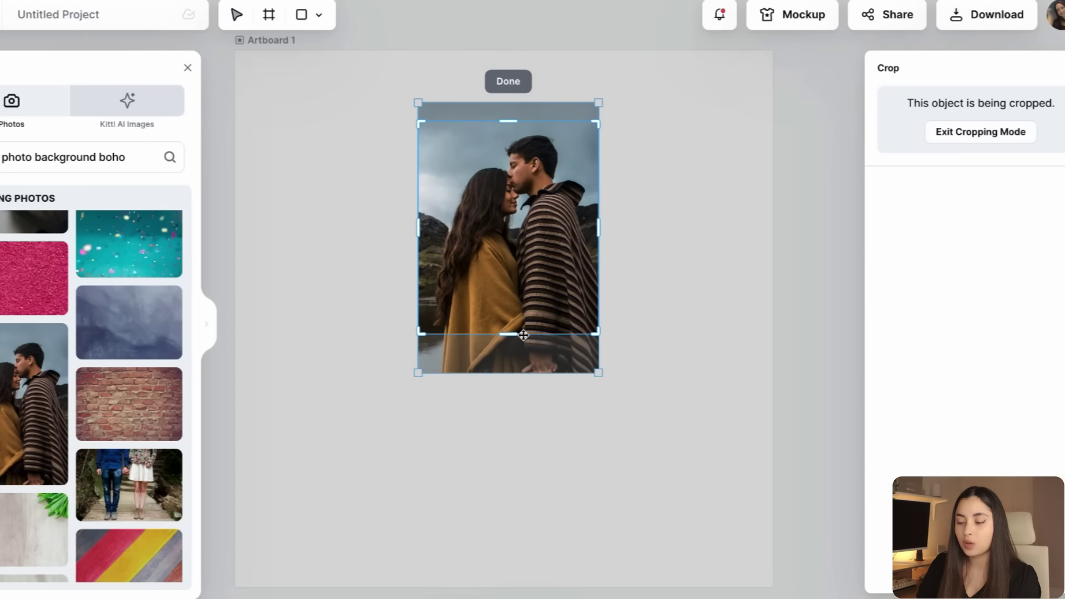
click(516, 81)
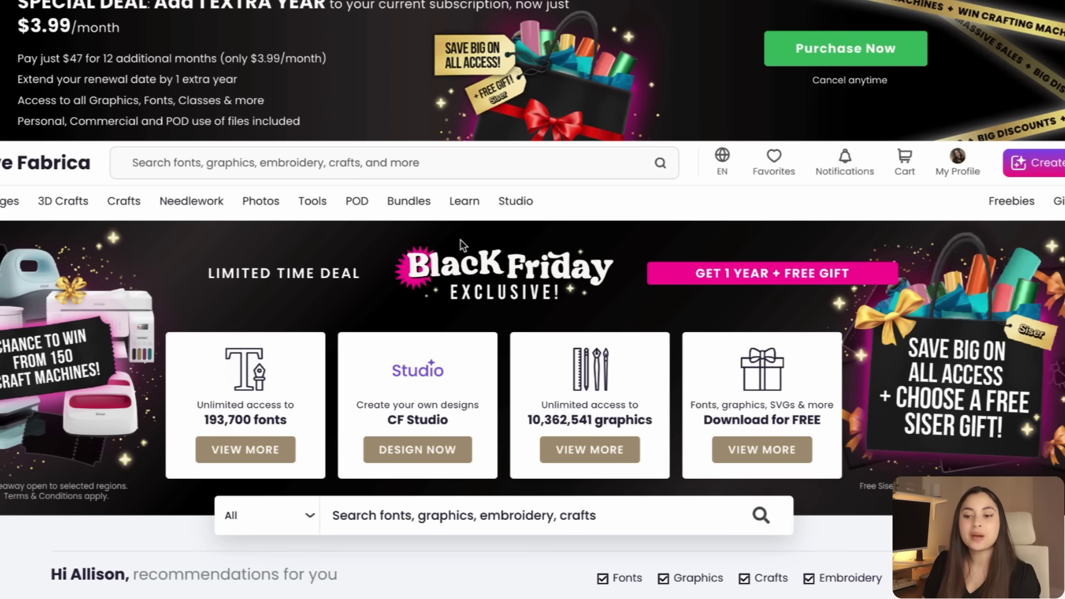
Browse the Creative Fabrica home page and search the site for "spotify"
scroll(531, 385, down, 15)
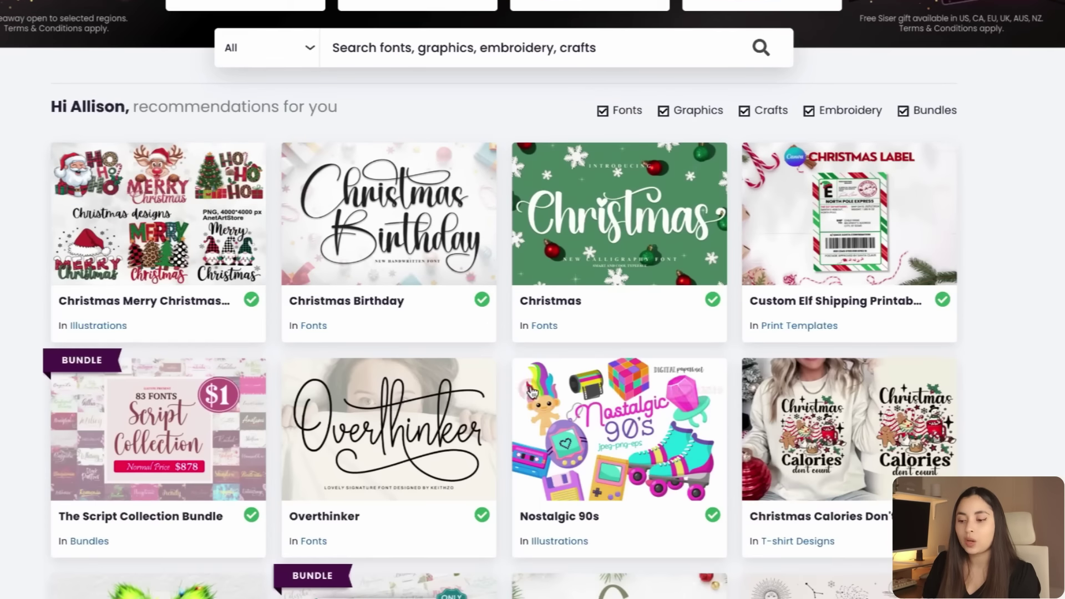
scroll(533, 392, down, 2)
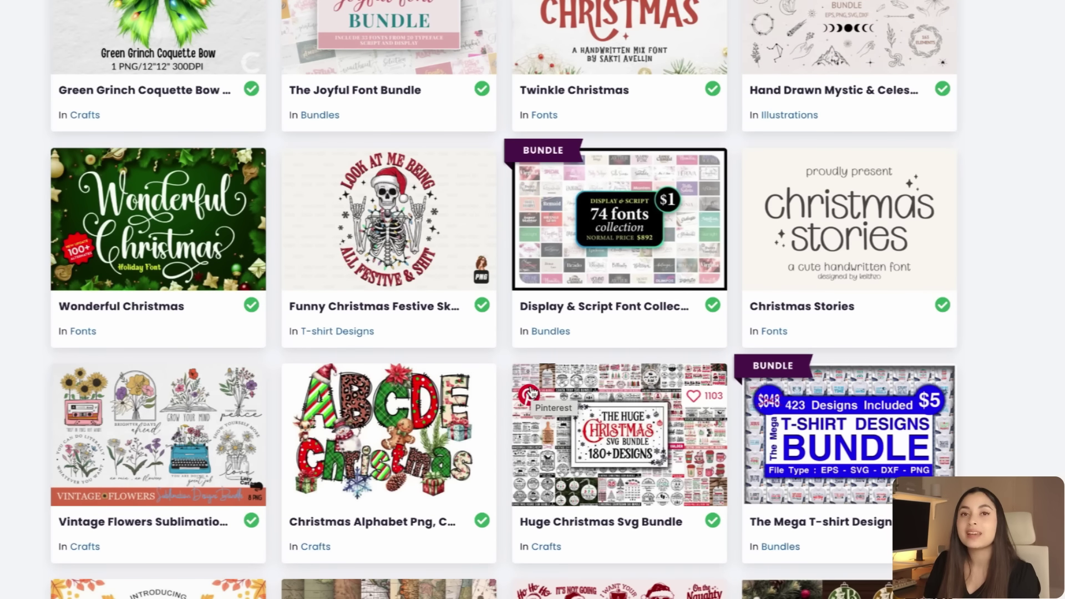
scroll(607, 292, up, 15)
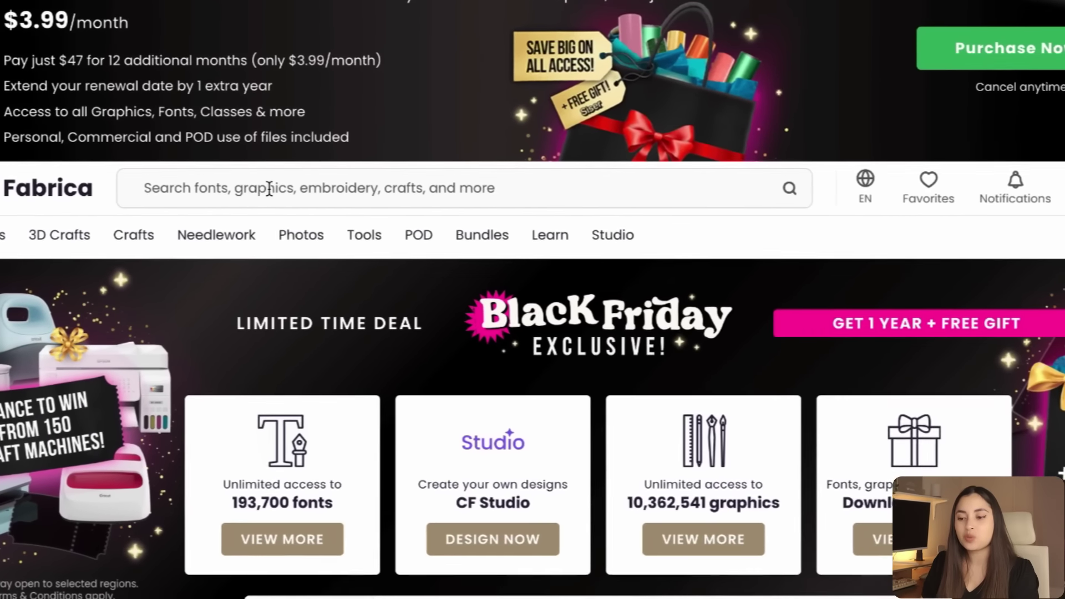
click(233, 167)
text(spotify)
key(Return)
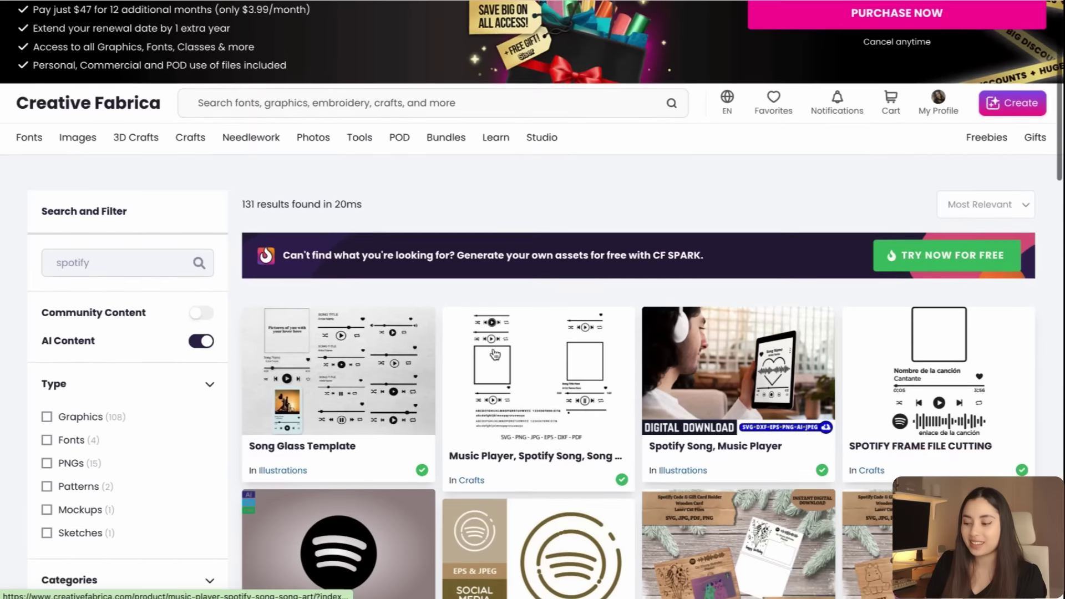
Review the spotify graphics and open the Song Glass Template product in a new tab
scroll(557, 401, down, 3)
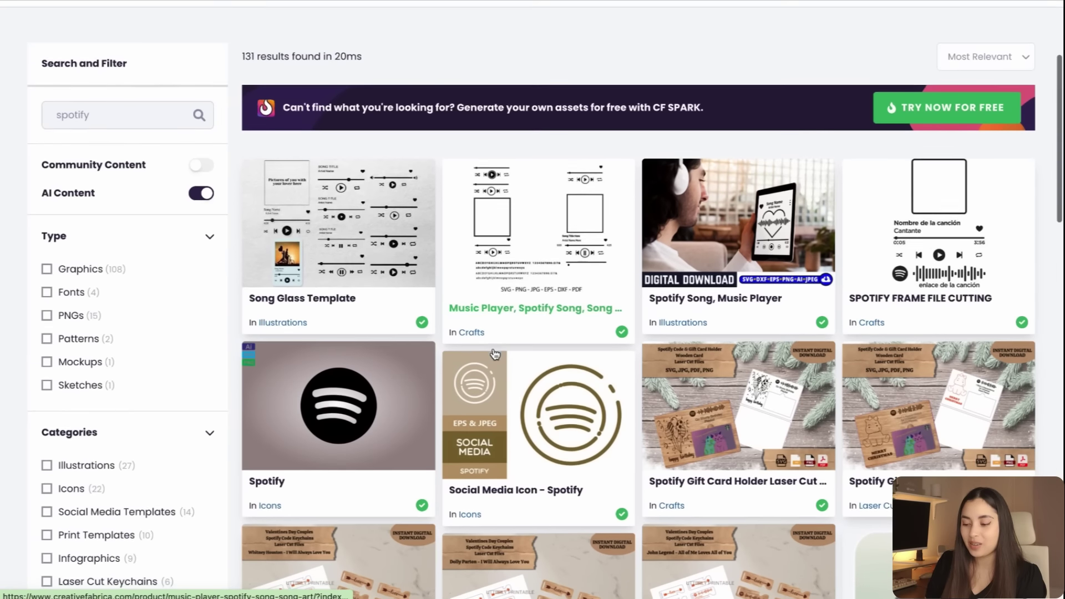
scroll(559, 401, down, 3)
scroll(559, 402, up, 5)
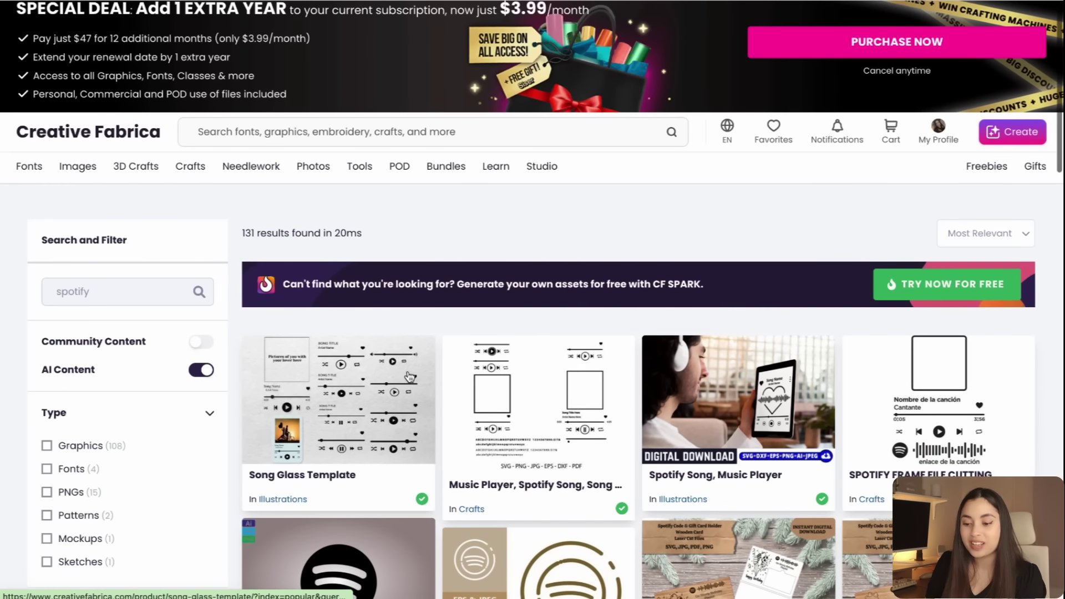
triple_click(309, 476)
right_click(310, 476)
click(343, 341)
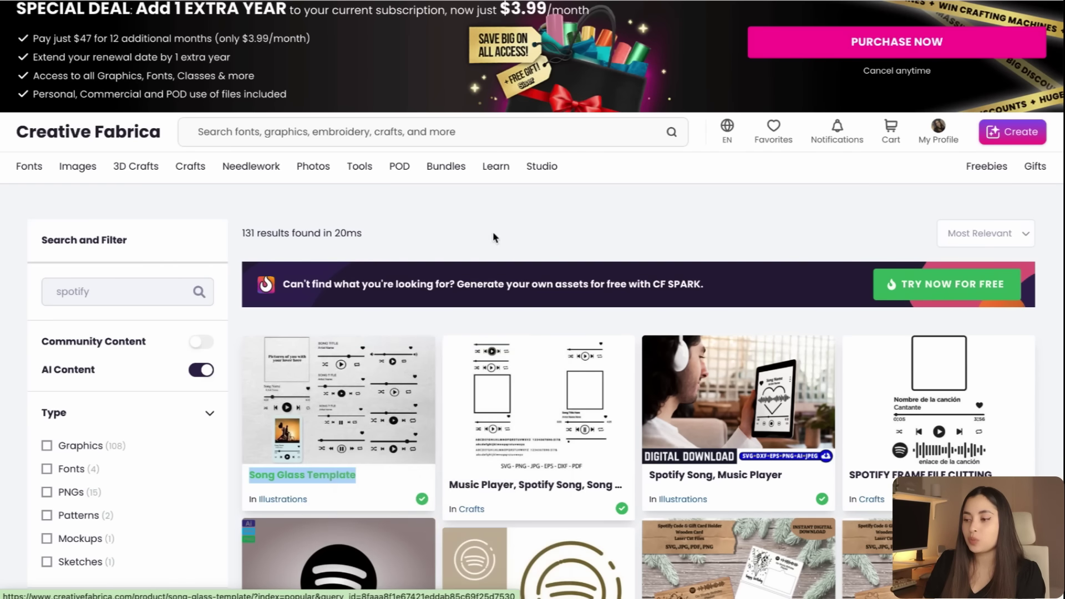
Switch back to the Kittl project and upload the music player graphics
key(ctrl+Tab)
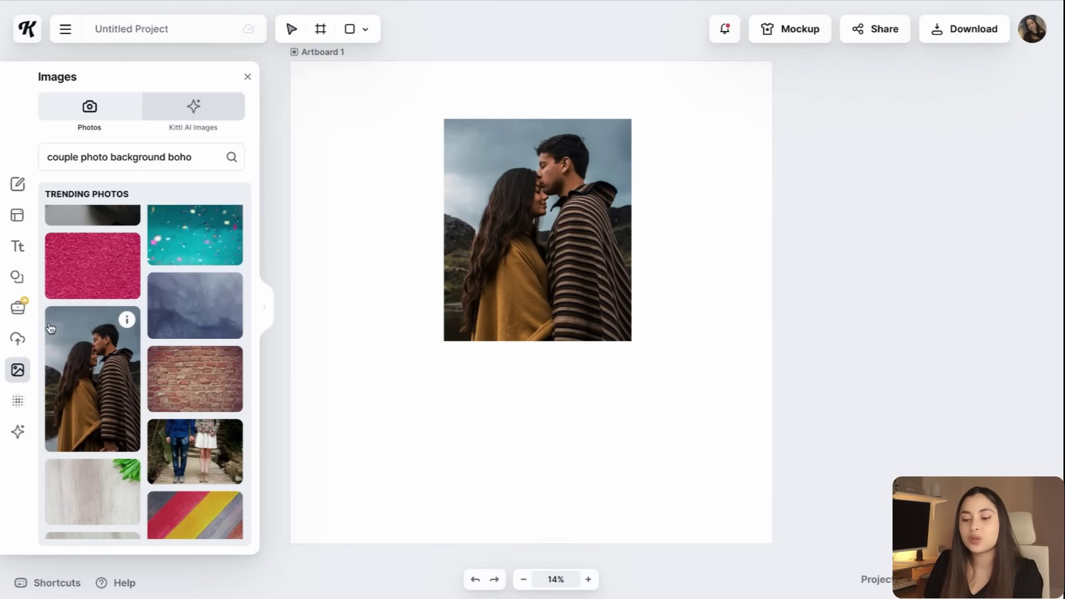
click(16, 340)
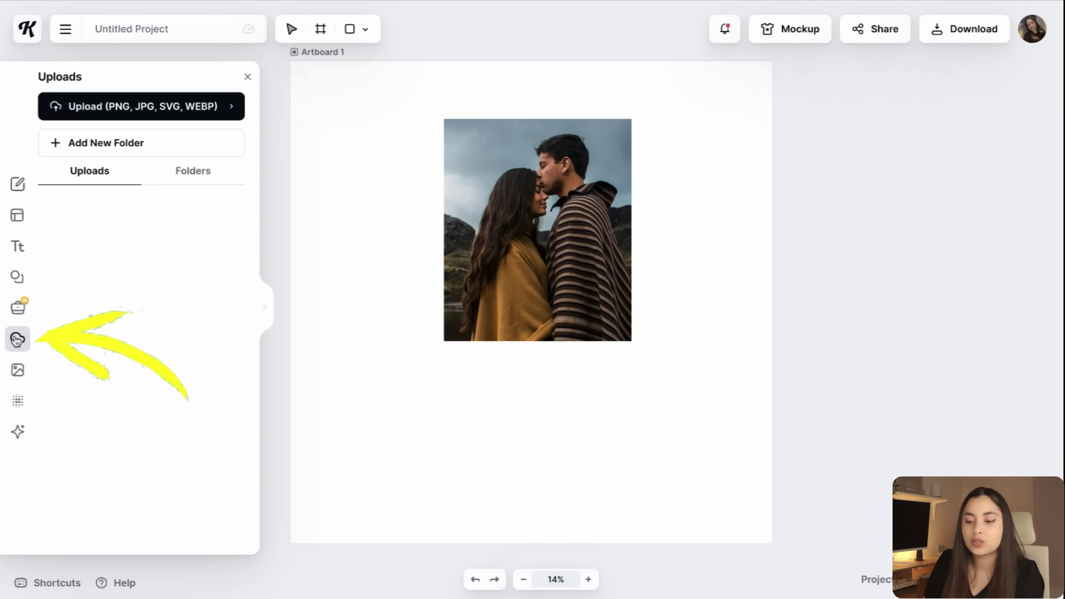
click(158, 107)
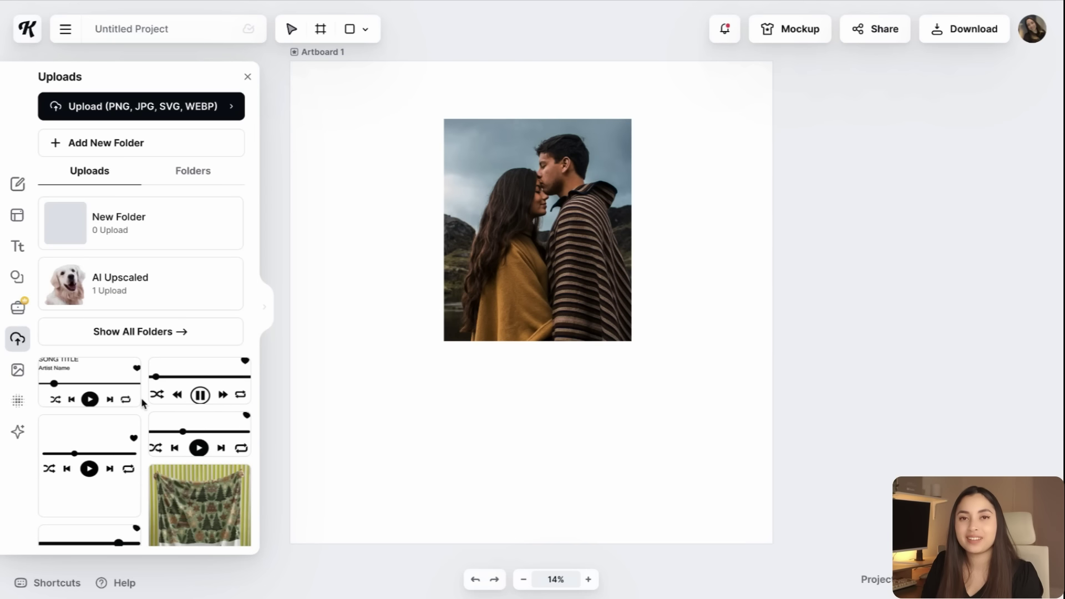
Add the uploaded music player graphic with the heart and round play button, and position it beneath the couple photo in line with it
scroll(147, 410, down, 3)
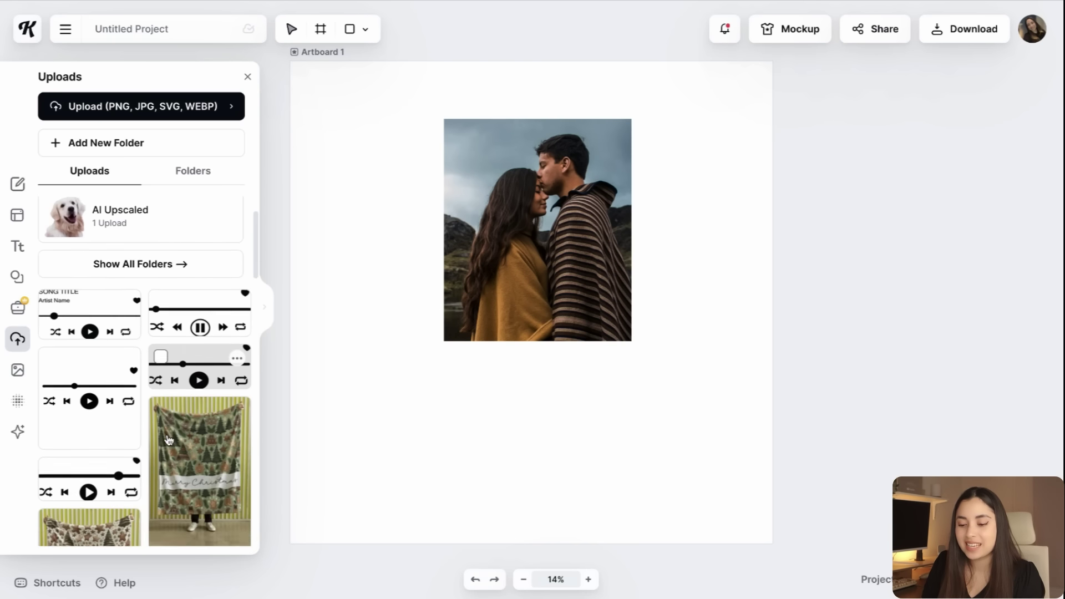
click(97, 384)
drag(483, 357, 464, 401)
click(454, 348)
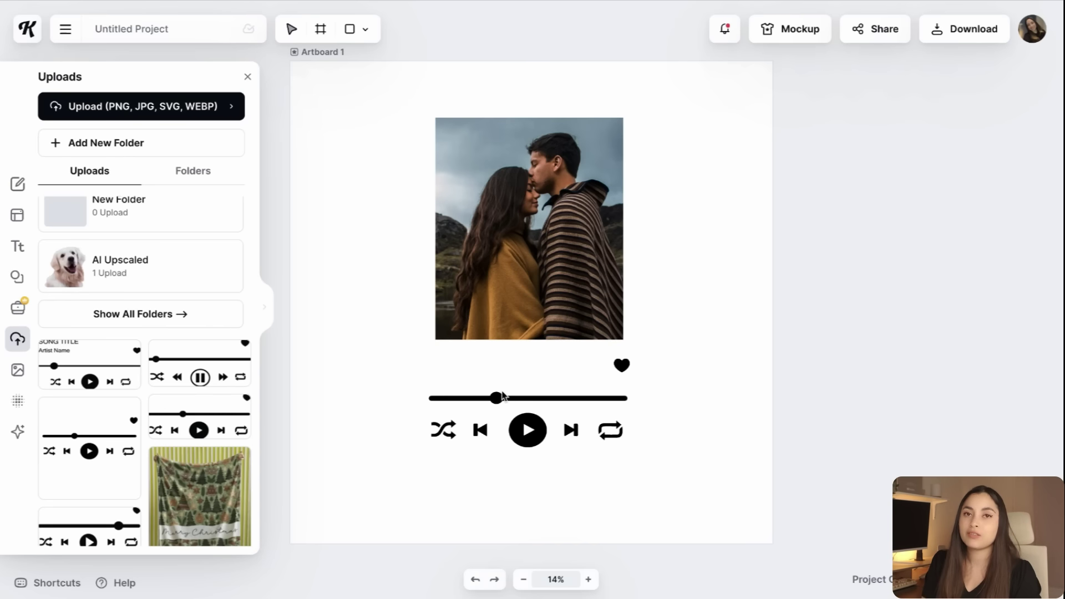
Add a headline reading "Love You" between the couple photo and the player's progress bar, beside the heart
click(18, 246)
drag(104, 106, 488, 359)
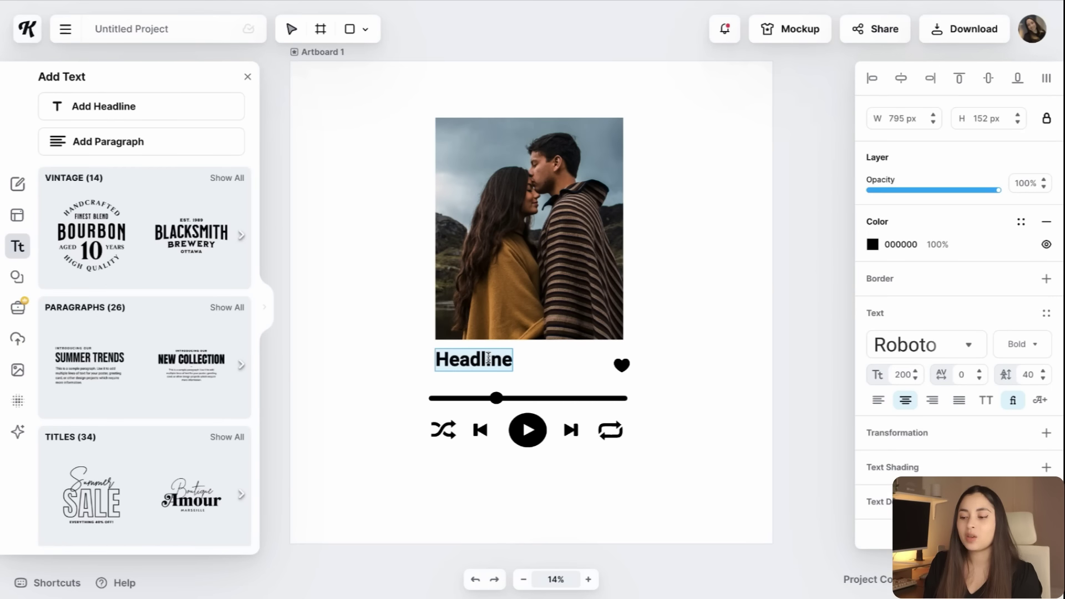
text(Love You)
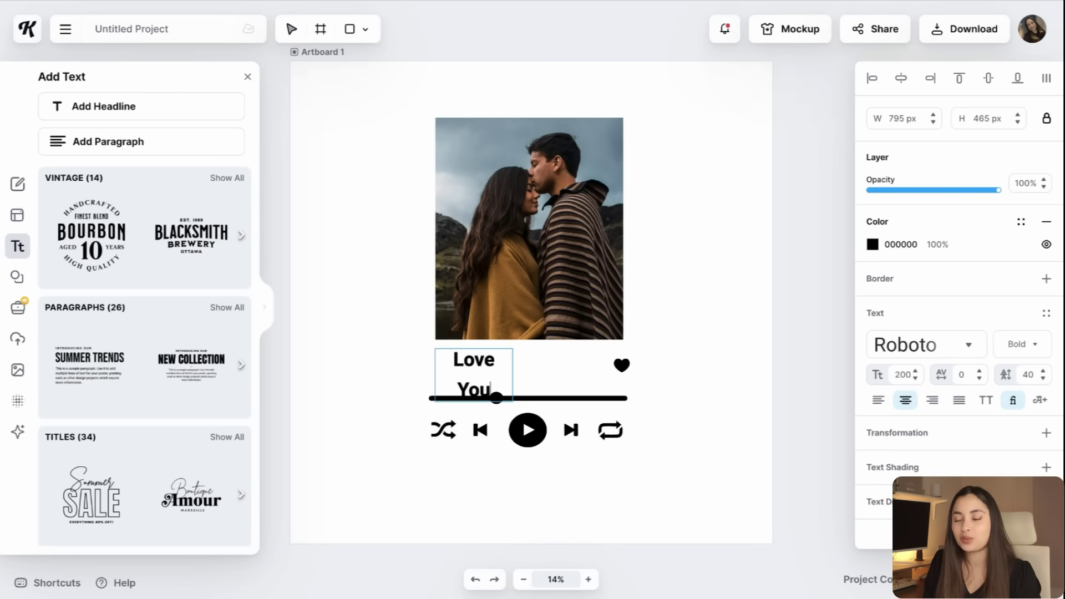
Duplicate the "Love You" text just below it and turn the copy into a size 150 line with the artist's full name
key(Escape)
key(ctrl+c)
key(ctrl+v)
drag(477, 361, 506, 376)
double_click(506, 375)
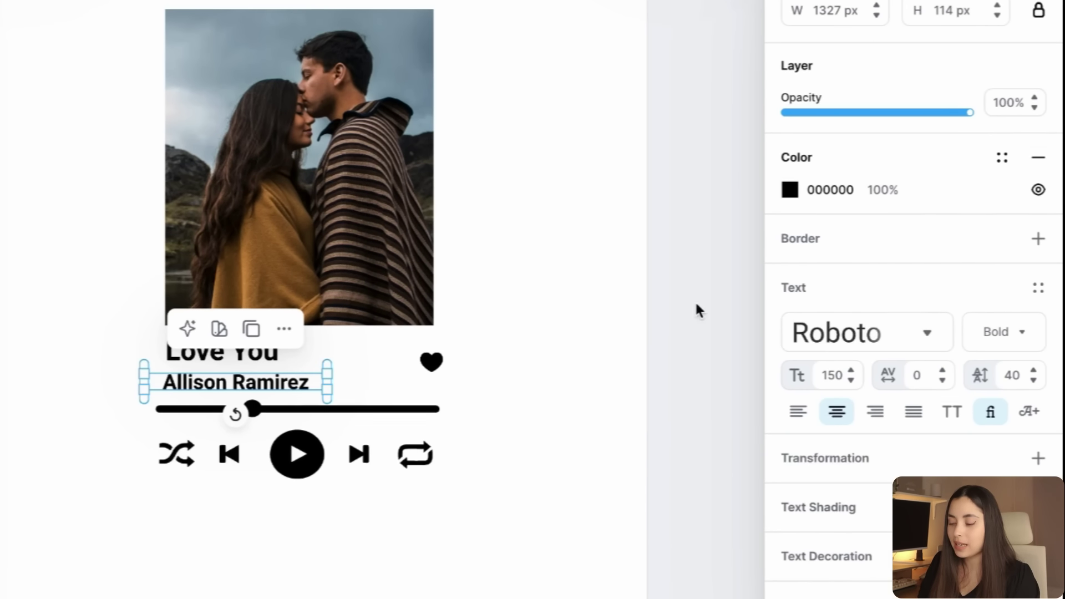
Try Beautiful Wildflower Script on the artist name line and set its typeface to Century Gothic
click(865, 341)
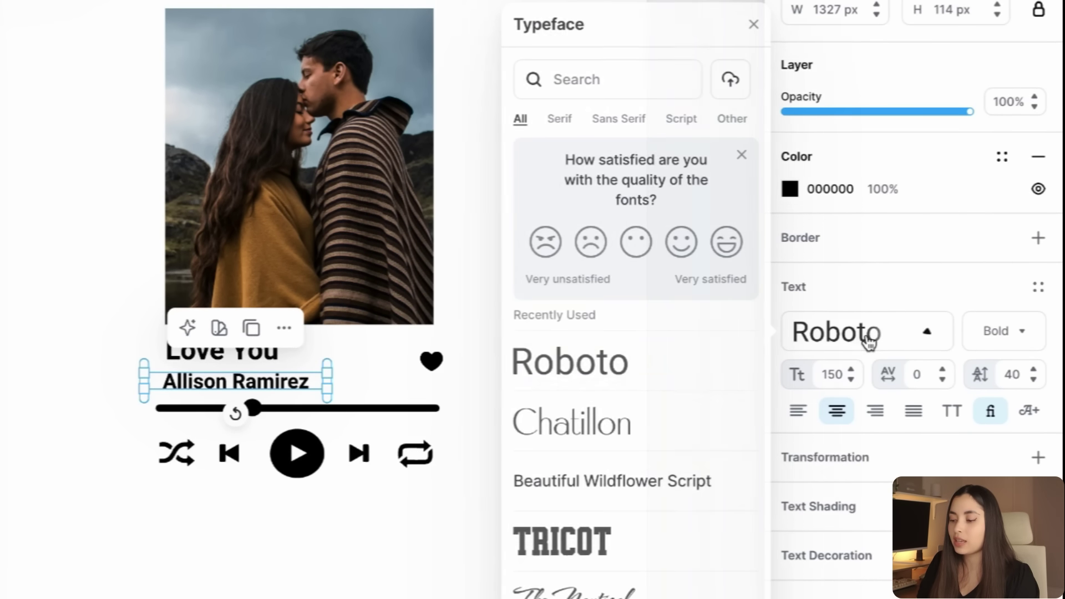
scroll(618, 399, down, 2)
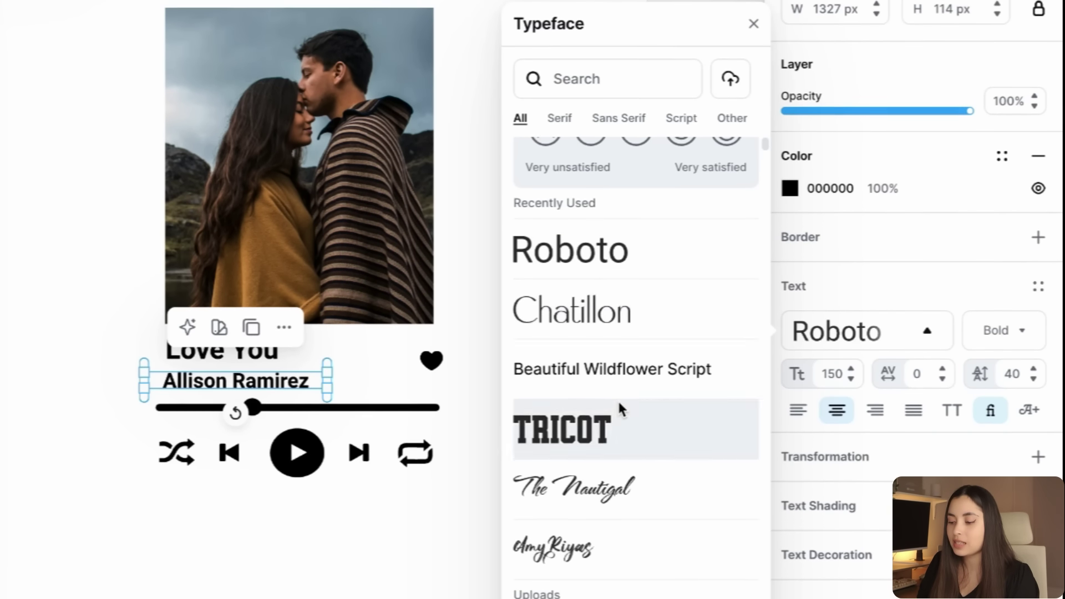
click(614, 370)
scroll(616, 388, down, 2)
scroll(624, 432, down, 10)
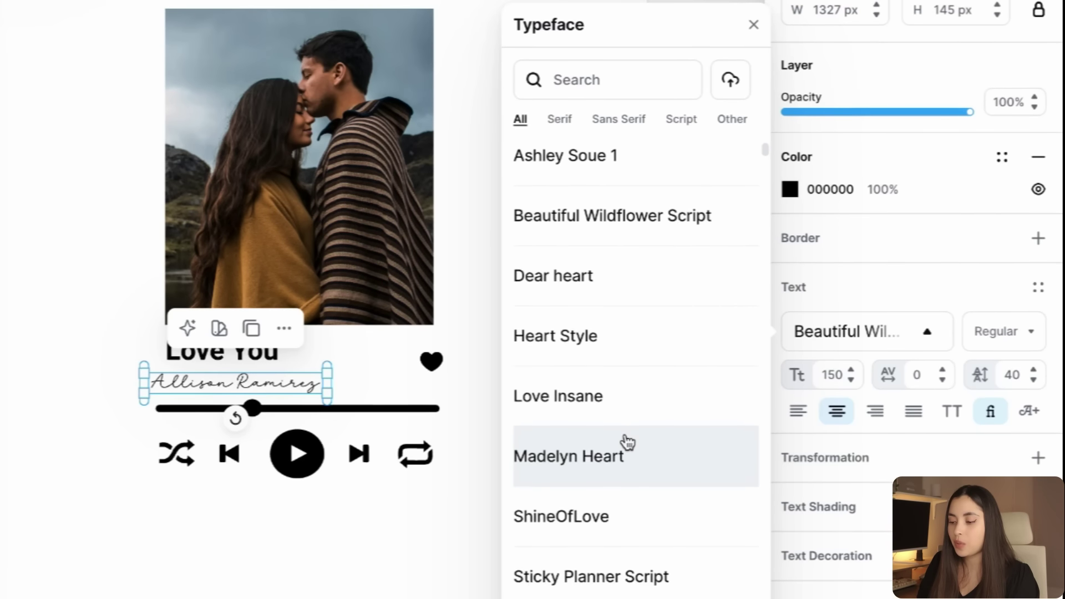
scroll(599, 221, up, 1)
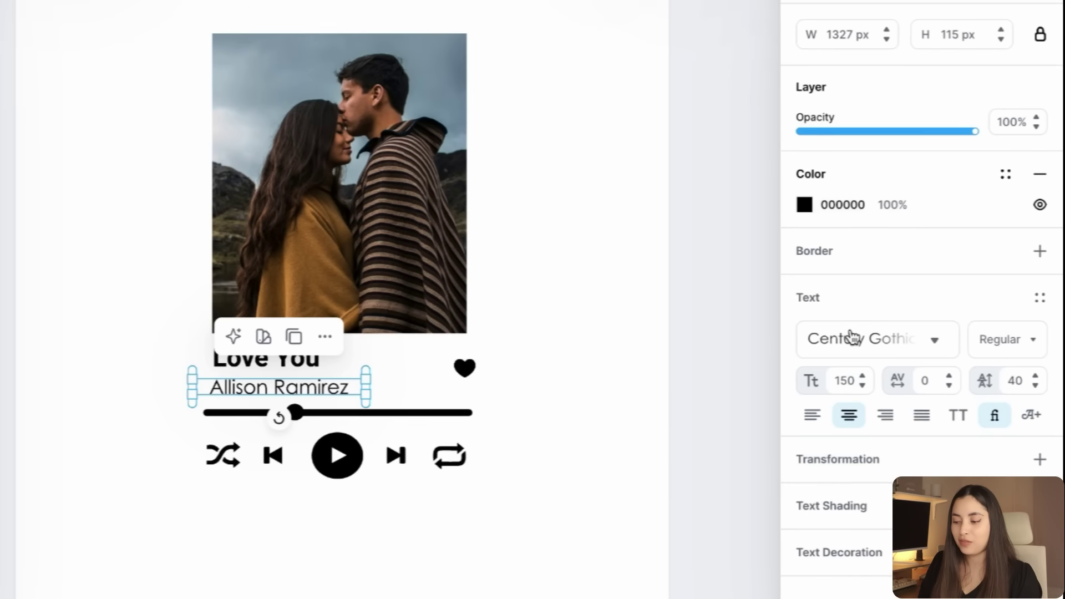
click(853, 337)
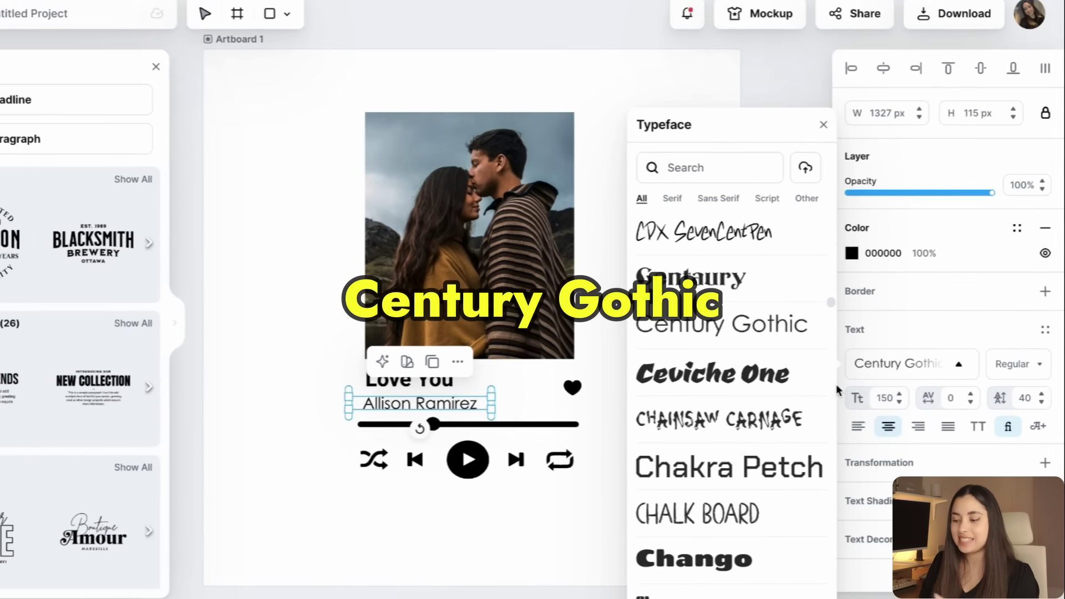
click(253, 405)
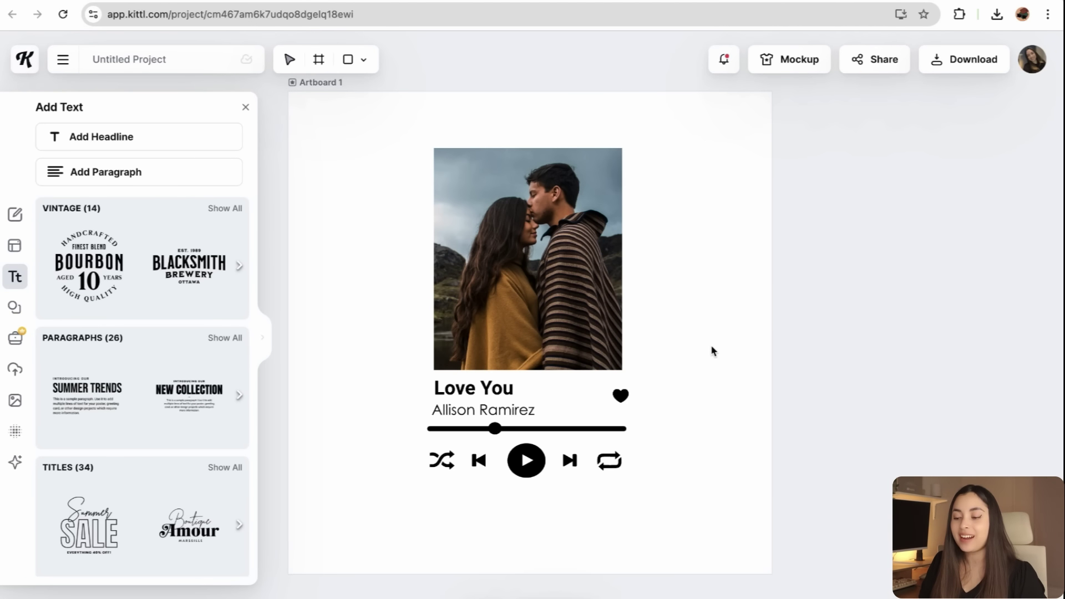